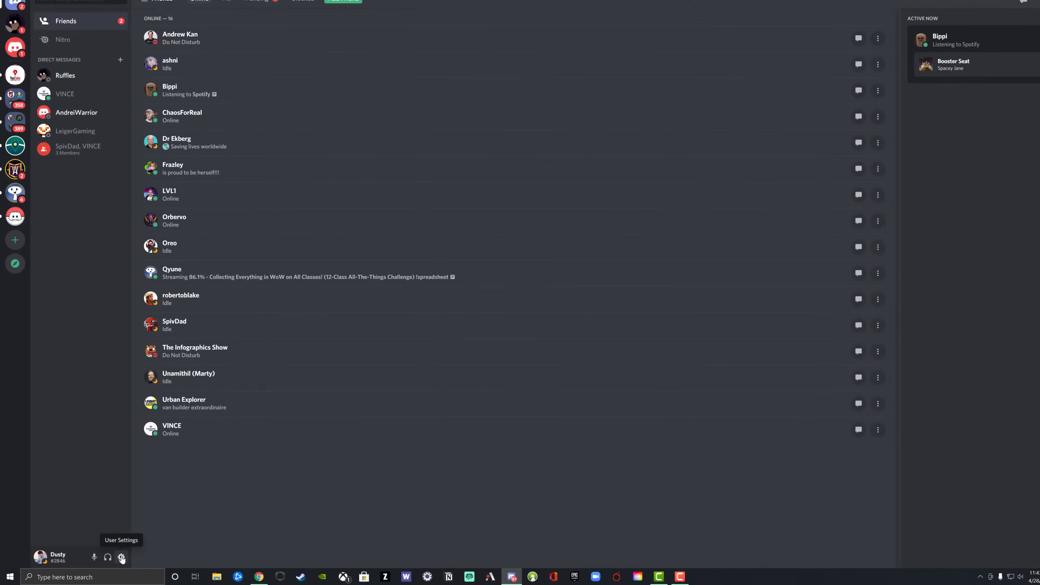
Open the Overlay page in User Settings and toggle the in-game overlay off and back on.
click(169, 546)
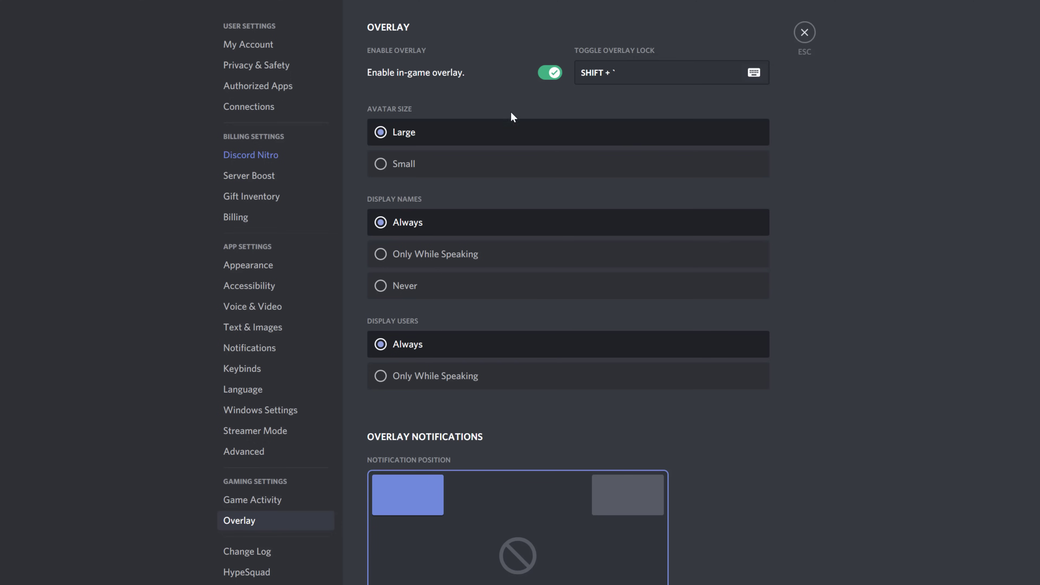
click(552, 78)
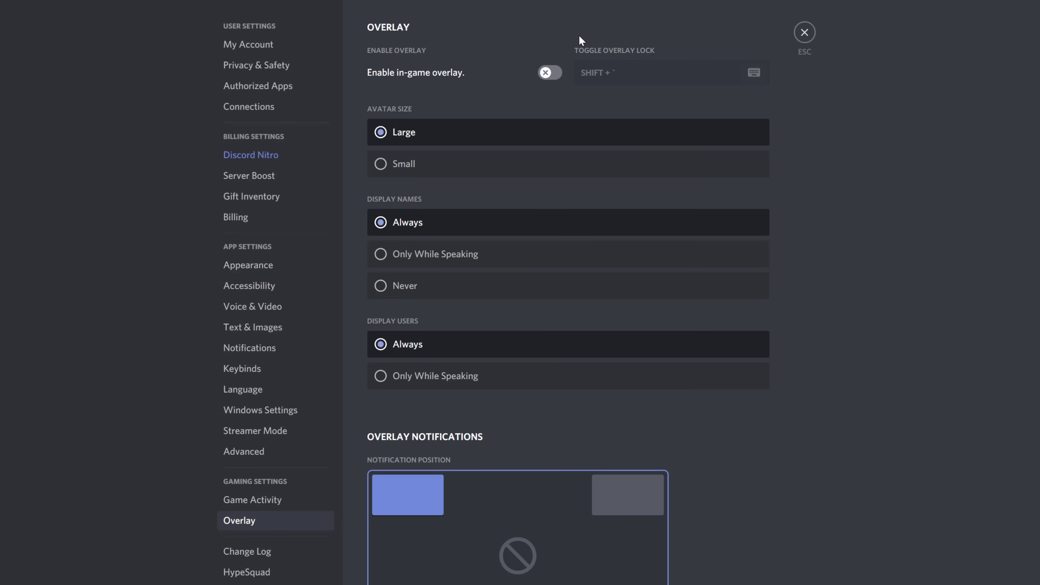
click(554, 80)
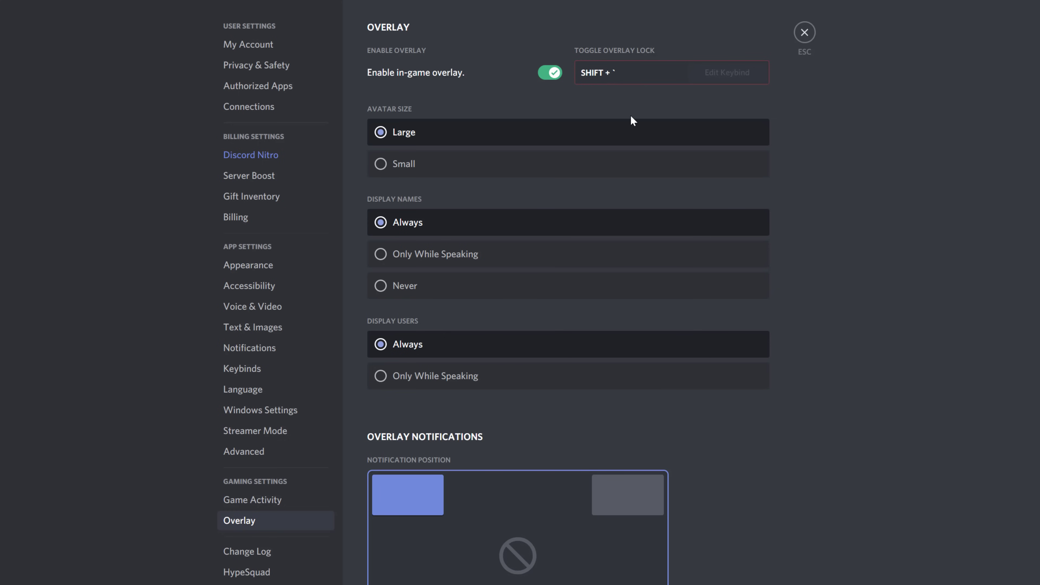
Record ALT + Q as the Toggle Overlay Lock keybind, replacing SHIFT + `.
click(611, 73)
key(alt+q)
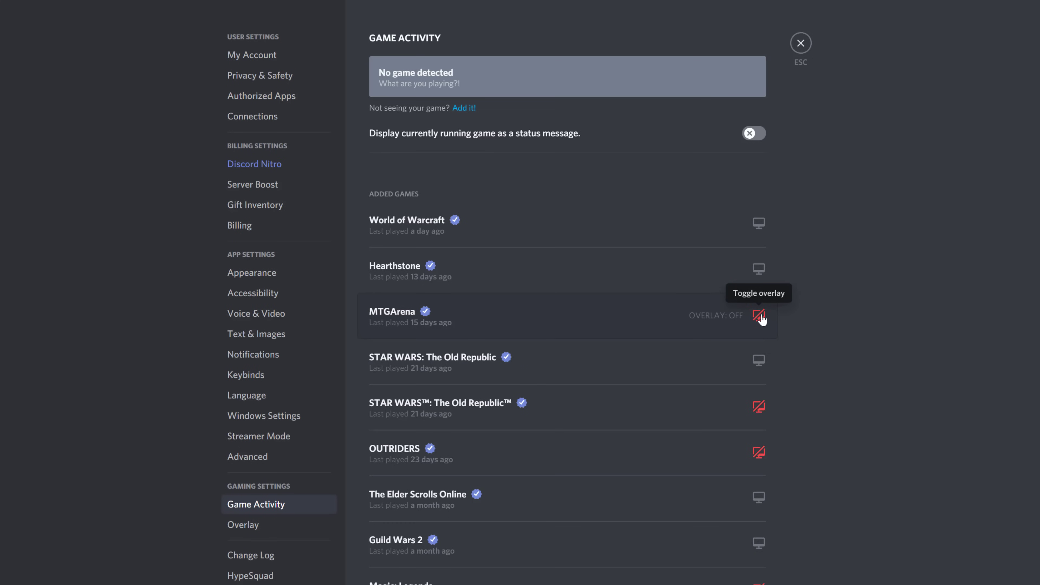
Enable the overlay for MTGArena in the Game Activity games list.
click(761, 317)
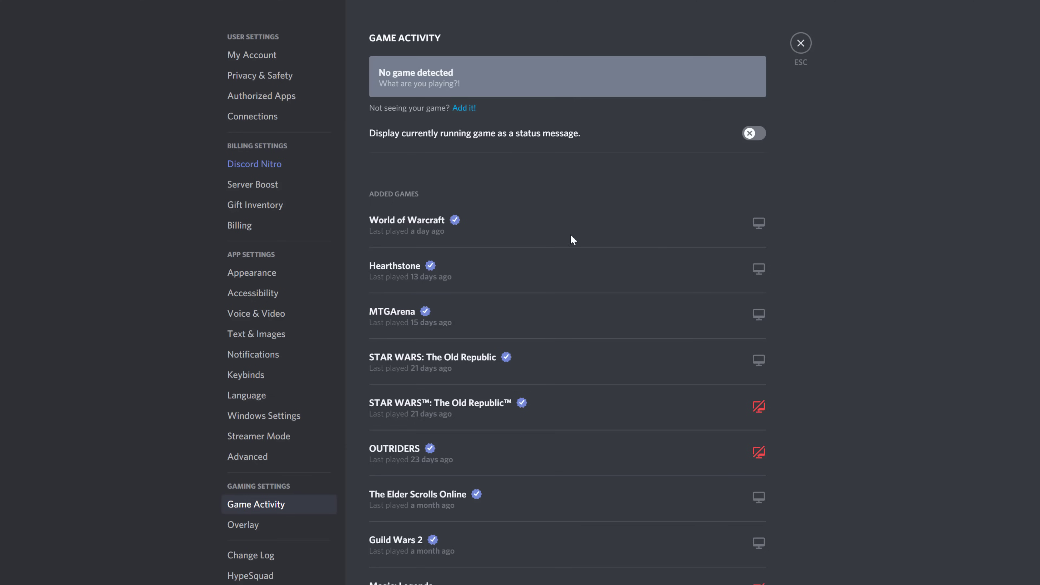
Return to the Overlay settings, then open the Discord overlay over Hearthstone with Alt+Q.
click(256, 531)
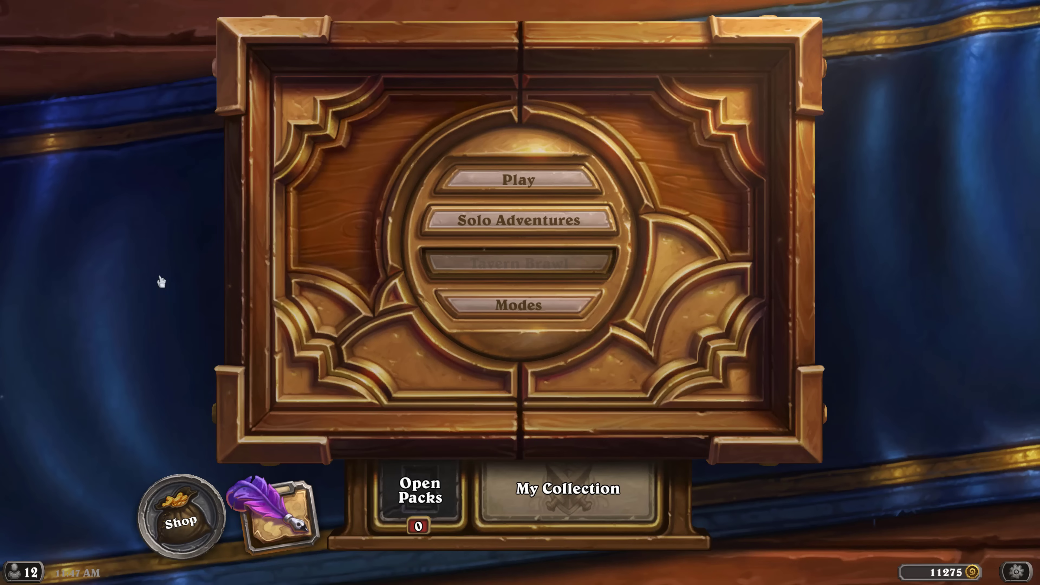
key(alt+q)
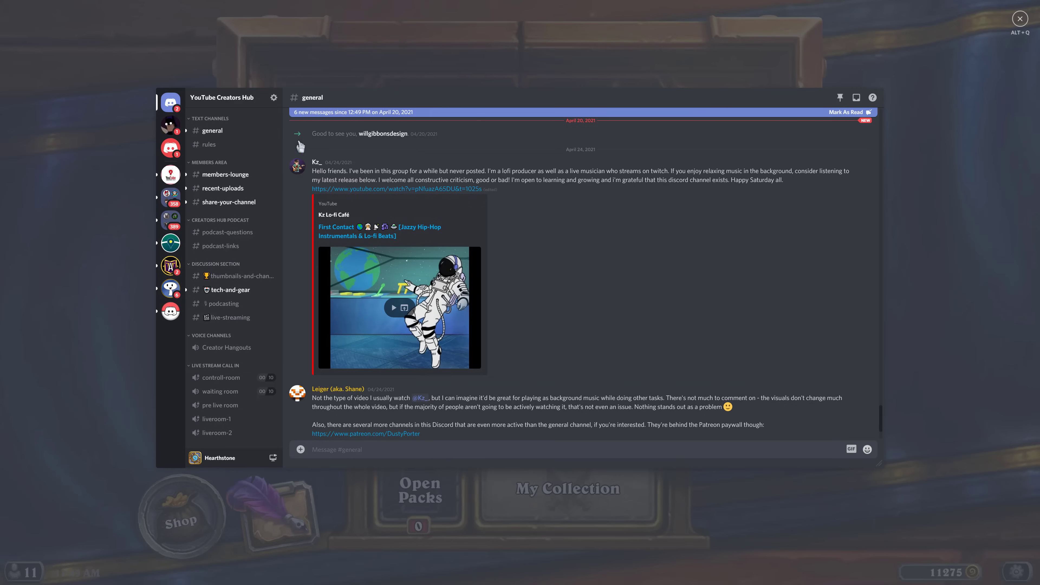
Open the in-game Overlay Settings panel from the gear beside the server name.
click(274, 100)
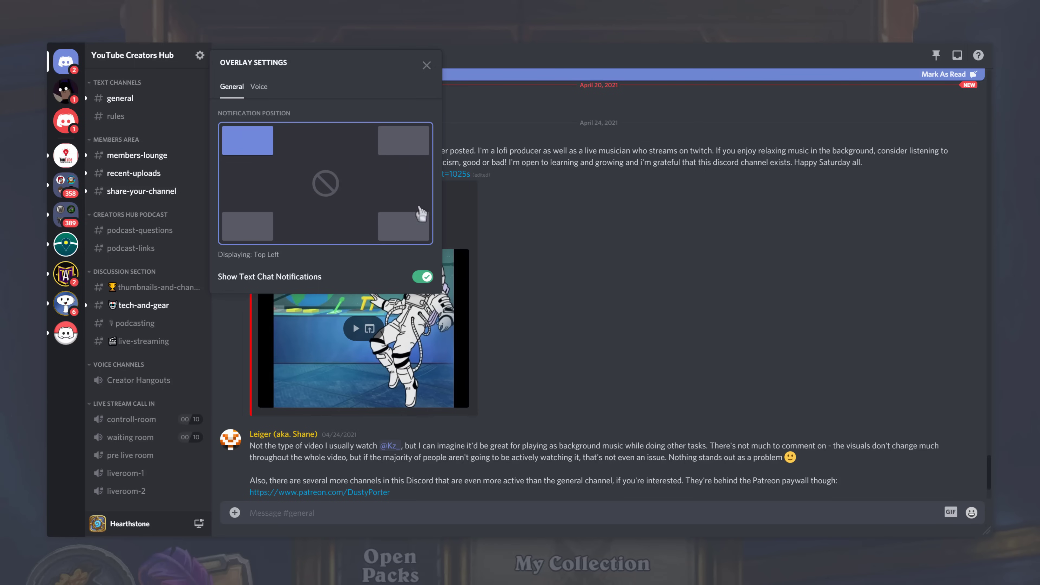
In the overlay's Voice settings, choose Small avatars and show names and users only while speaking.
click(259, 88)
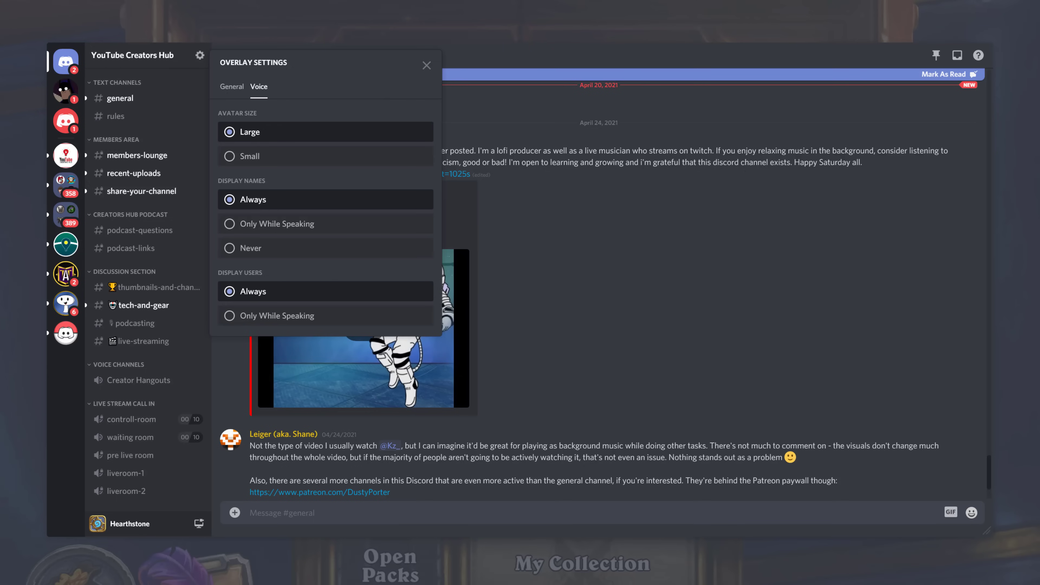
click(235, 164)
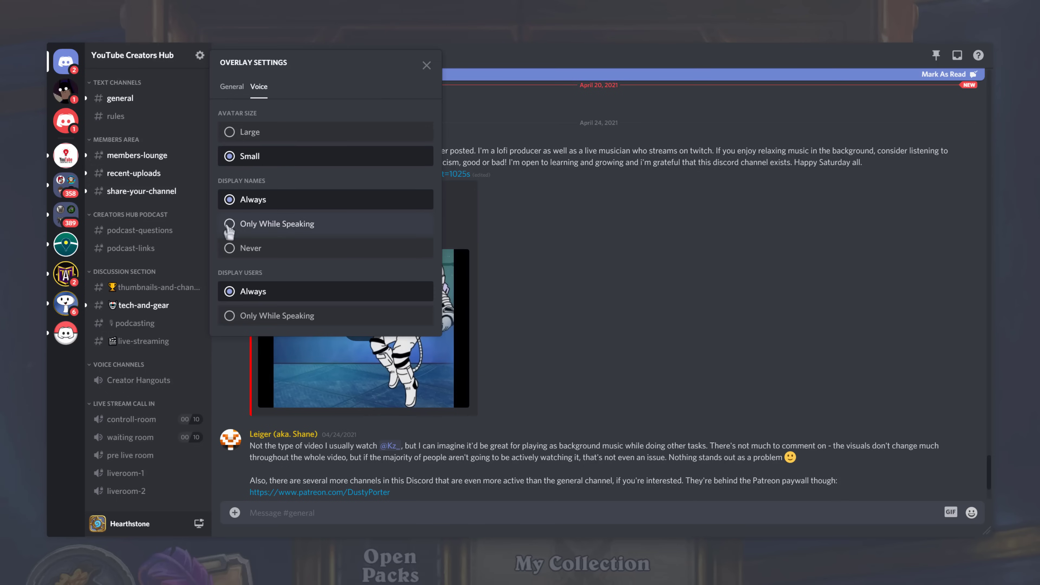
click(244, 228)
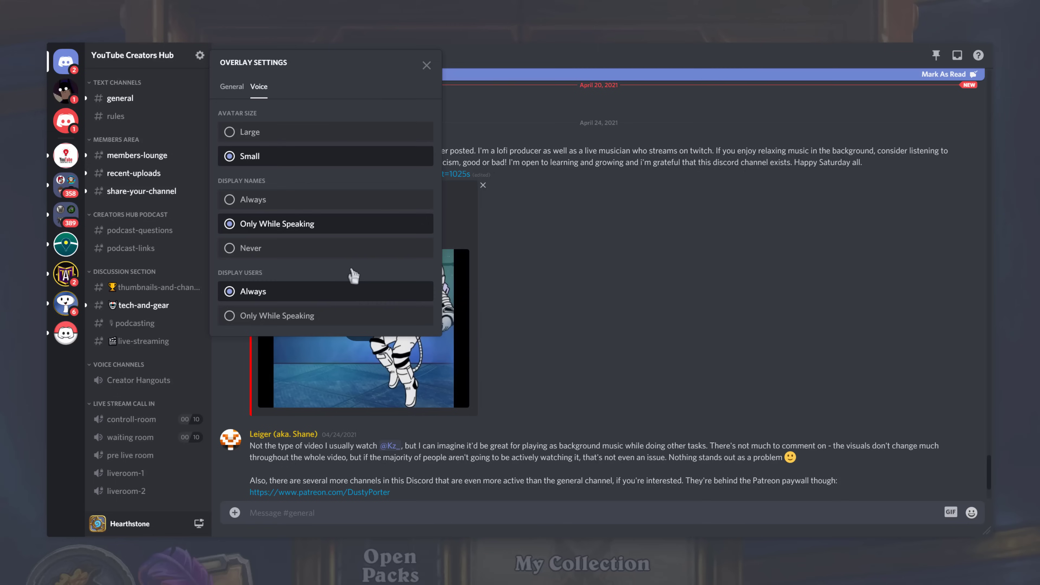
click(269, 324)
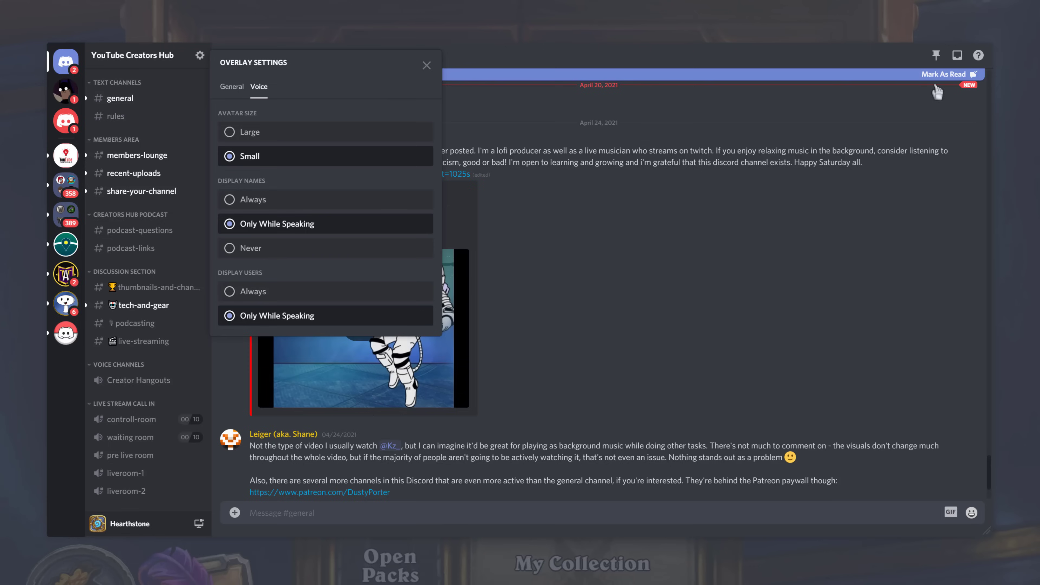
Close the Discord overlay with Shift+` to return to Hearthstone's main menu.
key(shift+grave)
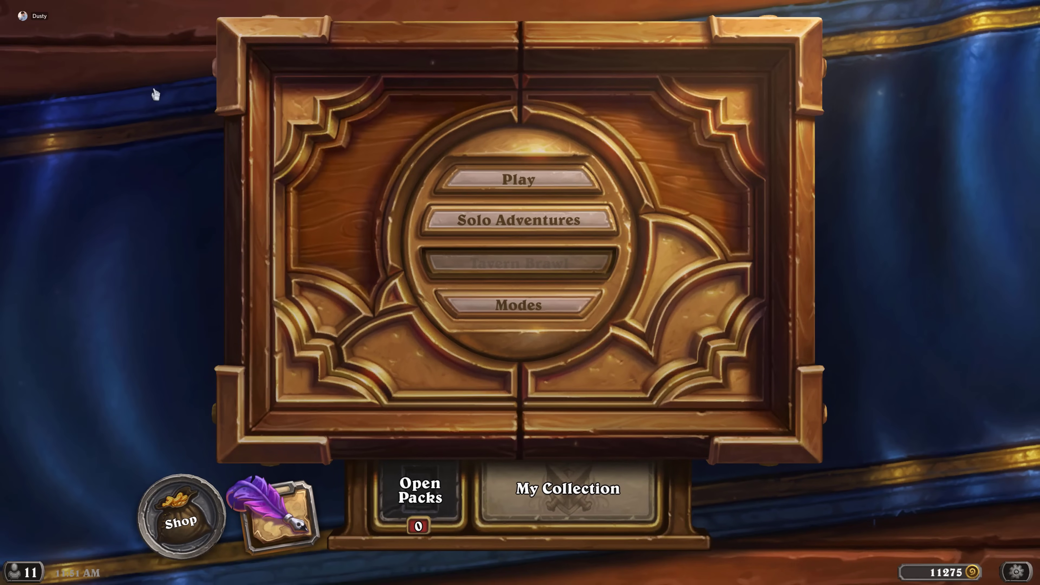